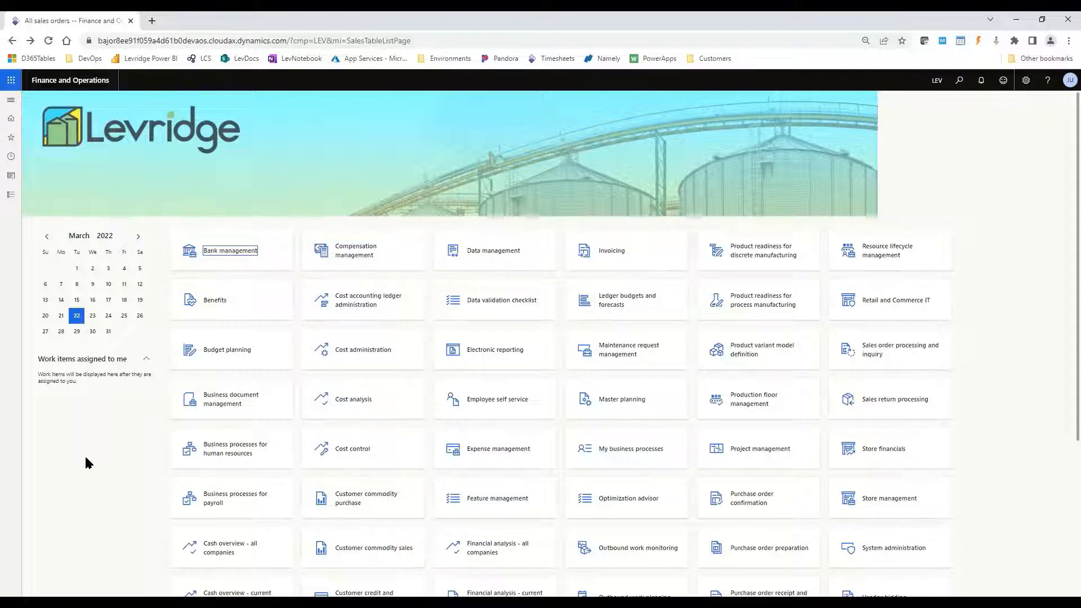
- Open the Ag sales Prepayments page and create a prepayment journal with the name PrePay
left_click(11, 194)
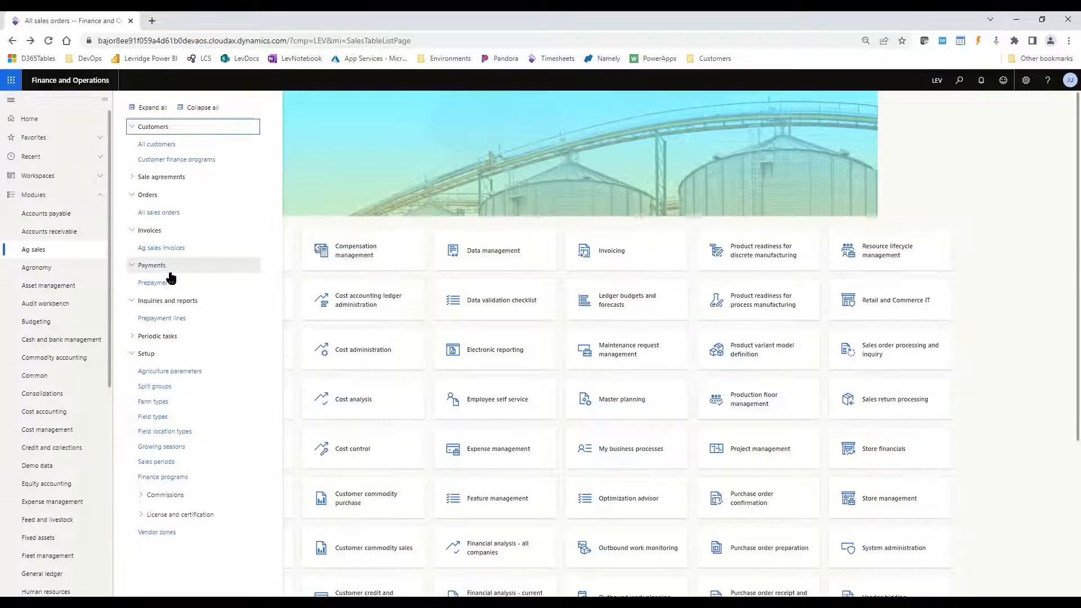
left_click(156, 282)
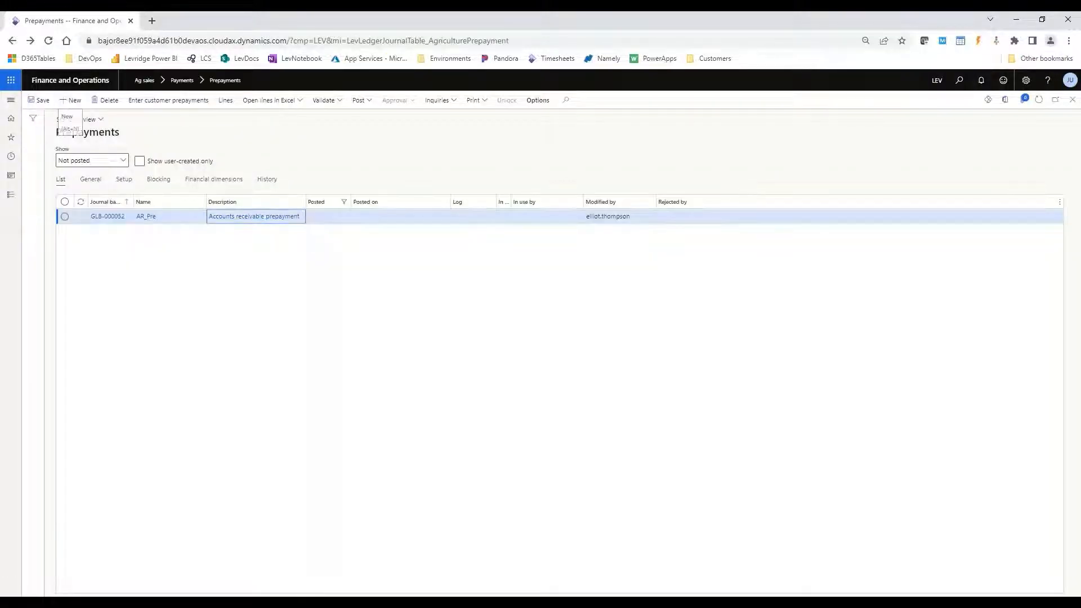
left_click(71, 101)
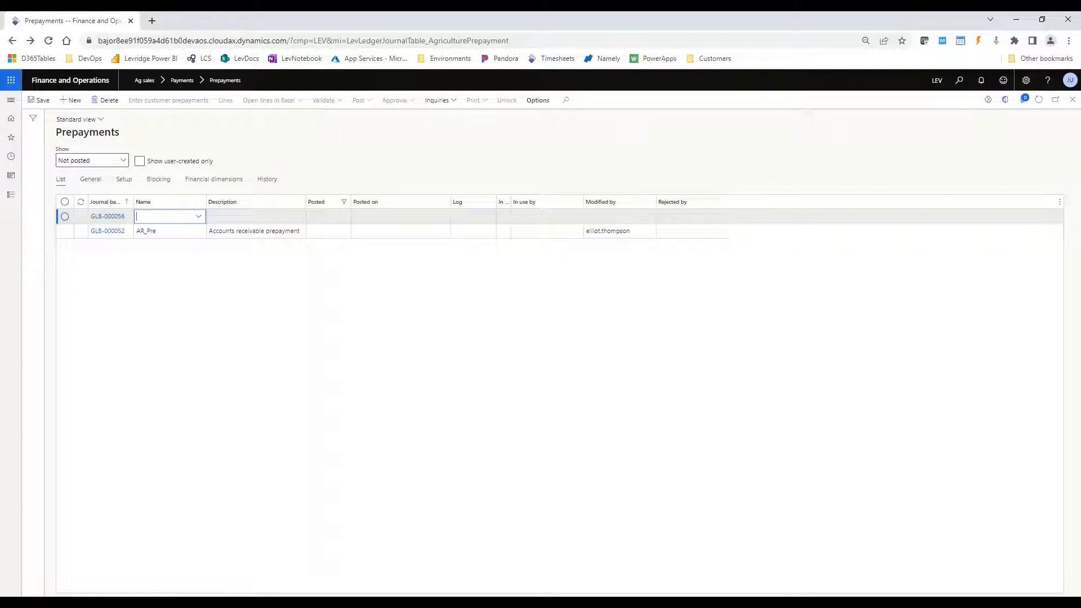
left_click(198, 217)
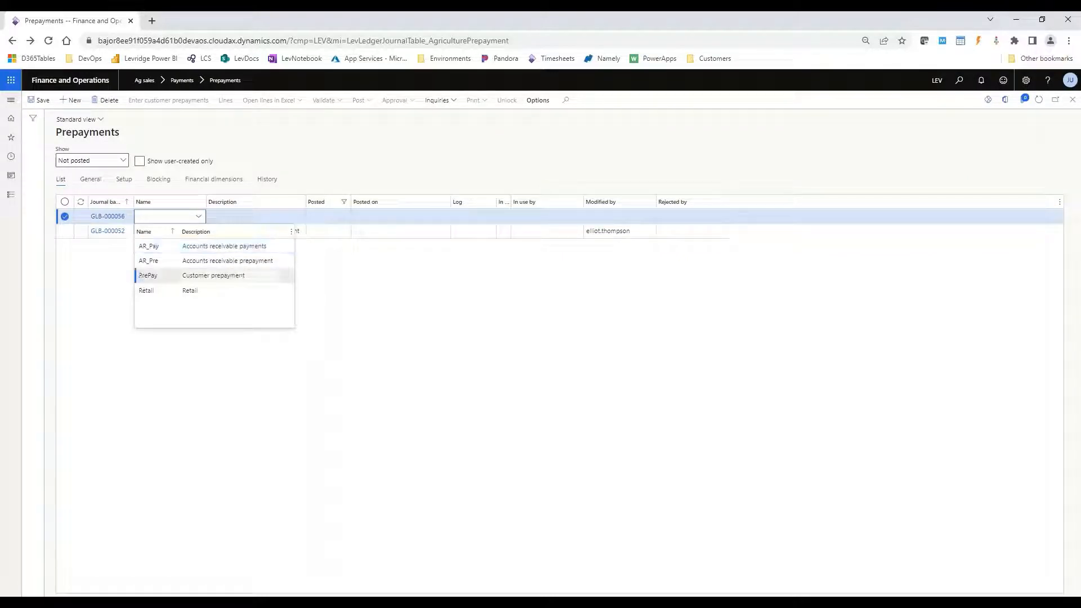
left_click(231, 276)
- Start entering customer prepayments for the new journal and choose Wright Farms as the customer
left_click(172, 102)
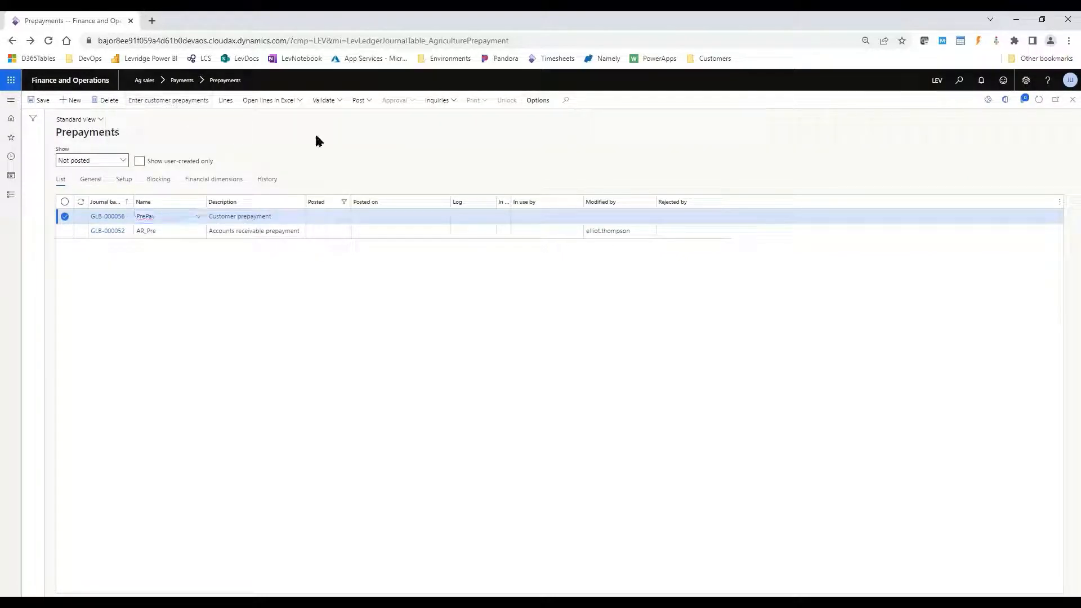
left_click(176, 173)
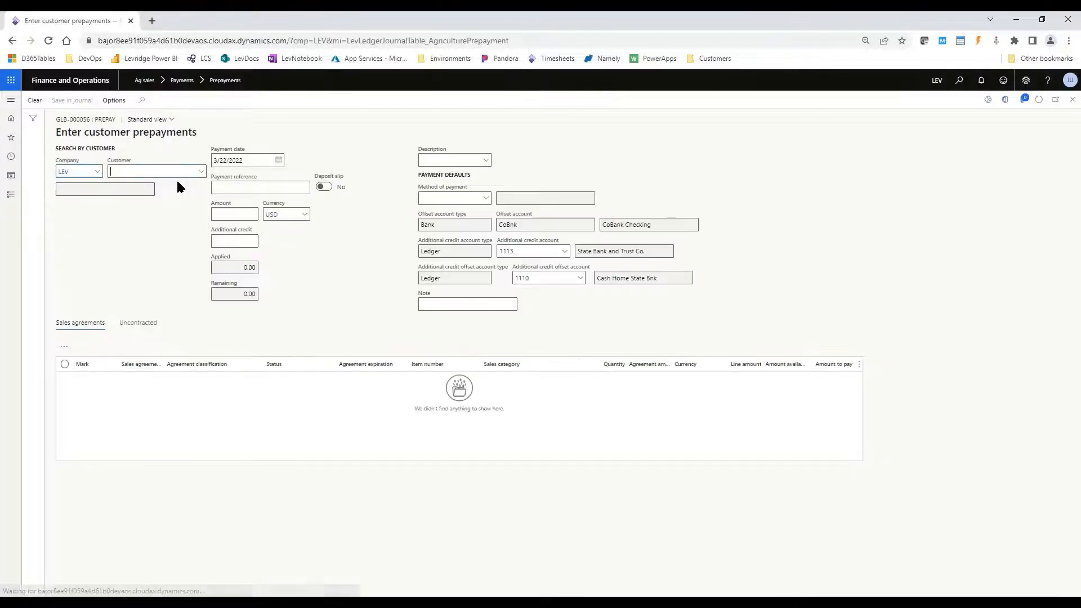
type("wri")
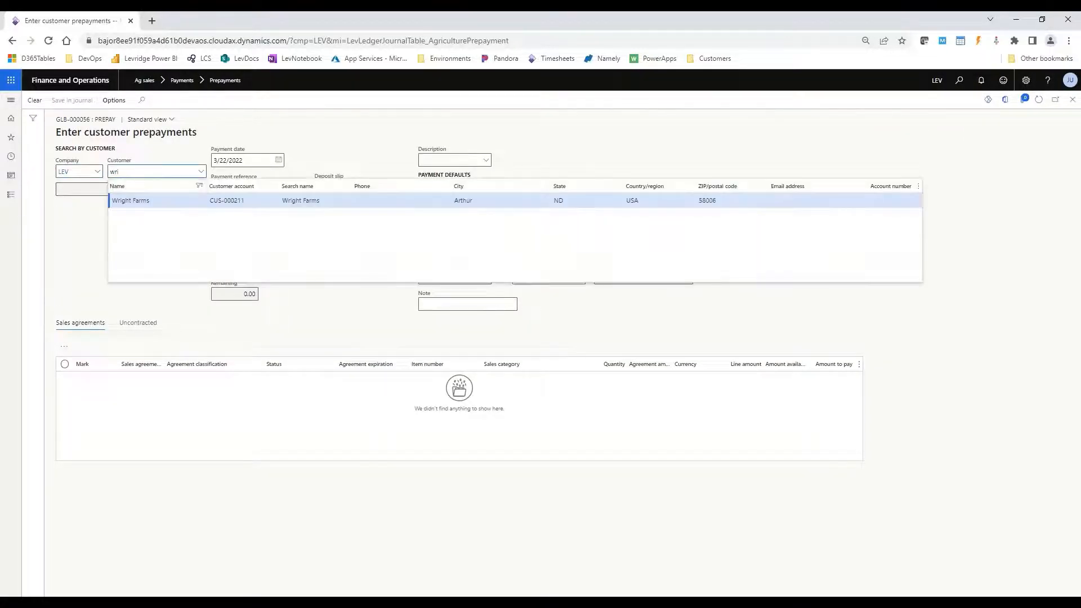
key("Return")
key("Tab")
- Set the payment reference to 88336, turn on the deposit slip, and enter an amount of 5,000
type("88336")
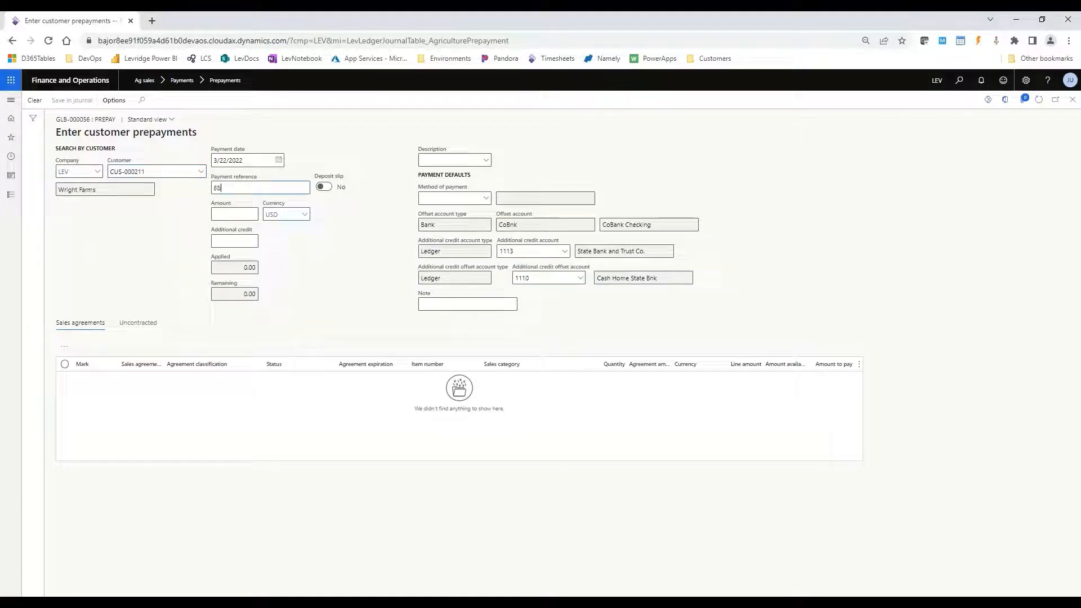
key("Tab")
key("space")
type("5000")
key("Tab")
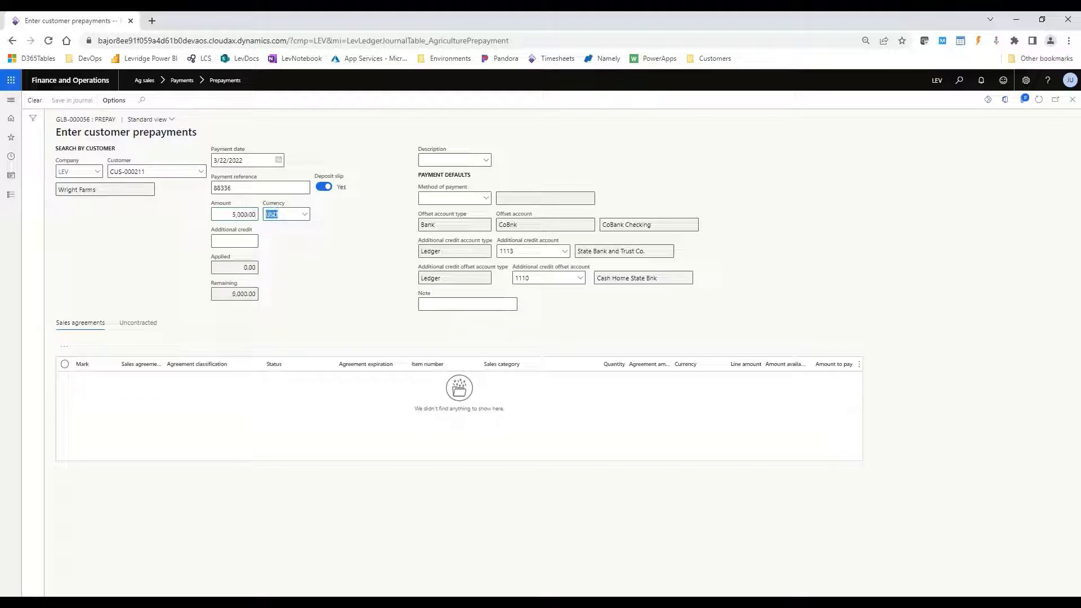
- Add an uncontracted prepayment line of type Item for item number Urea
left_click(150, 324)
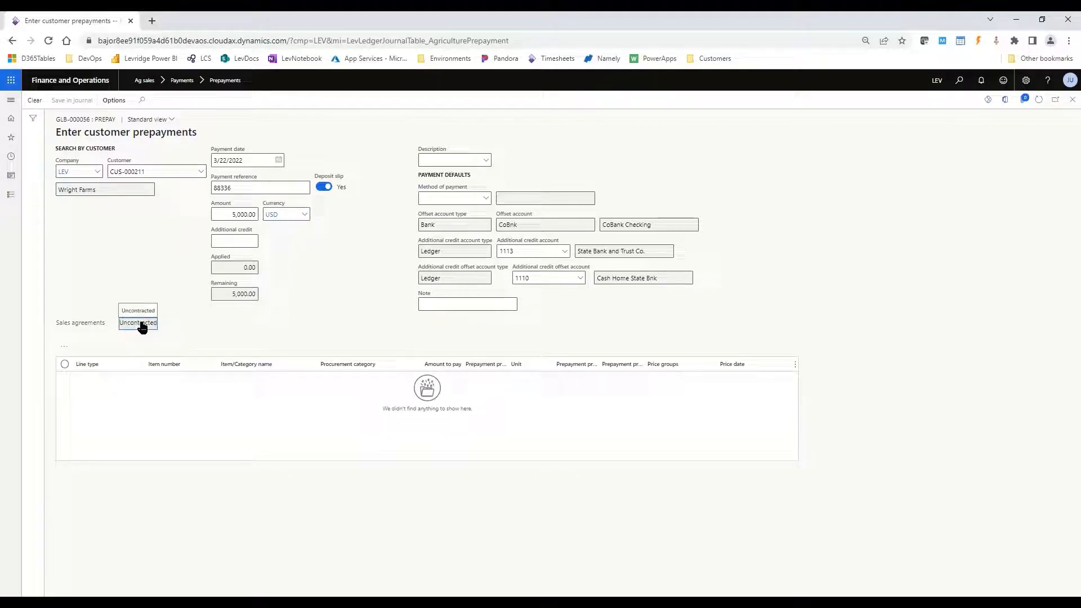
left_click(65, 346)
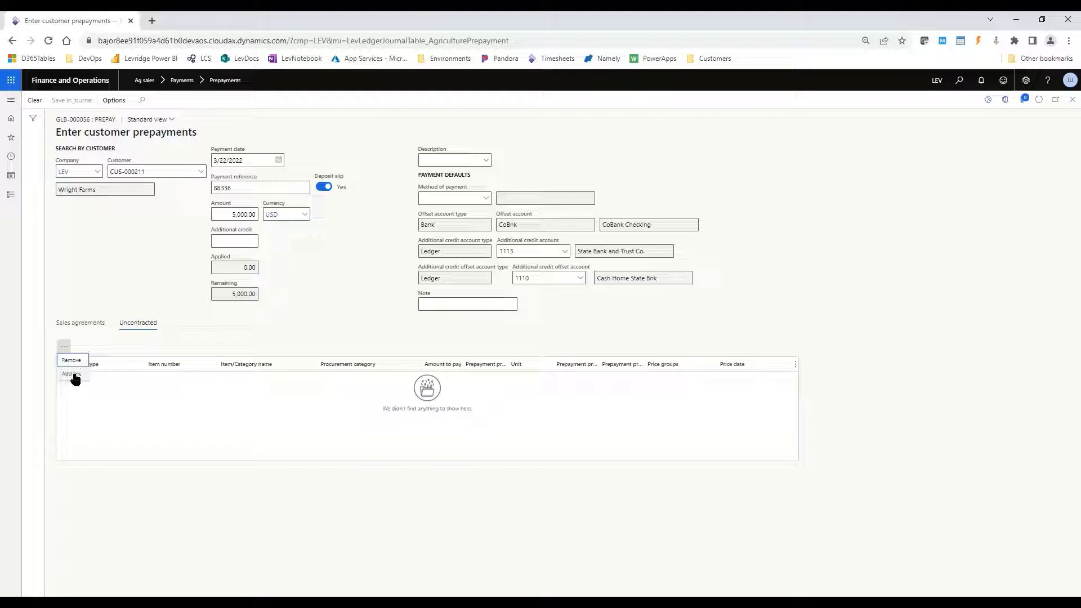
left_click(72, 373)
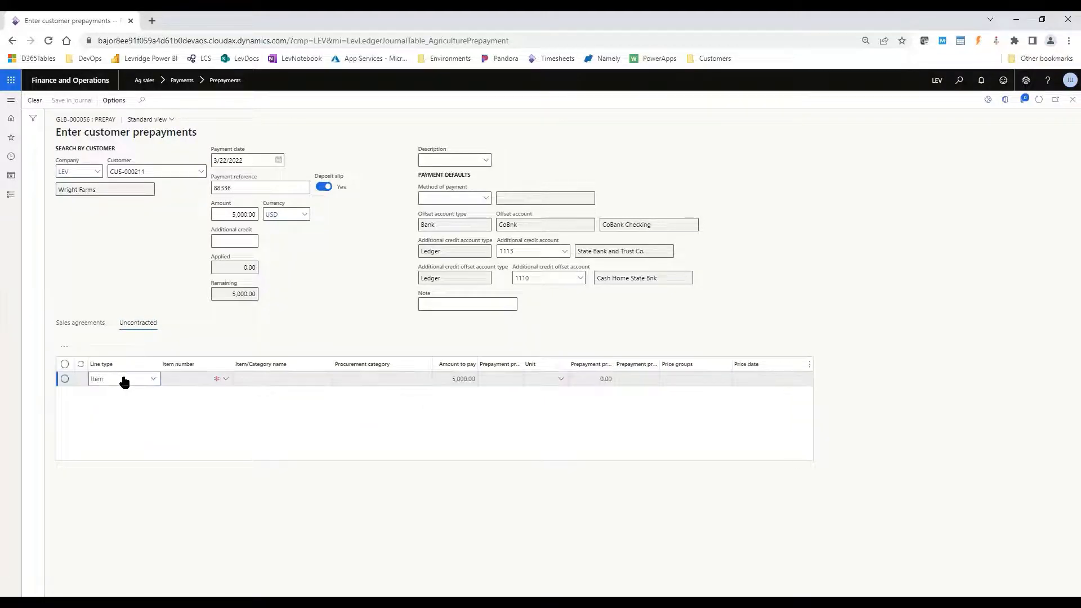
left_click(173, 376)
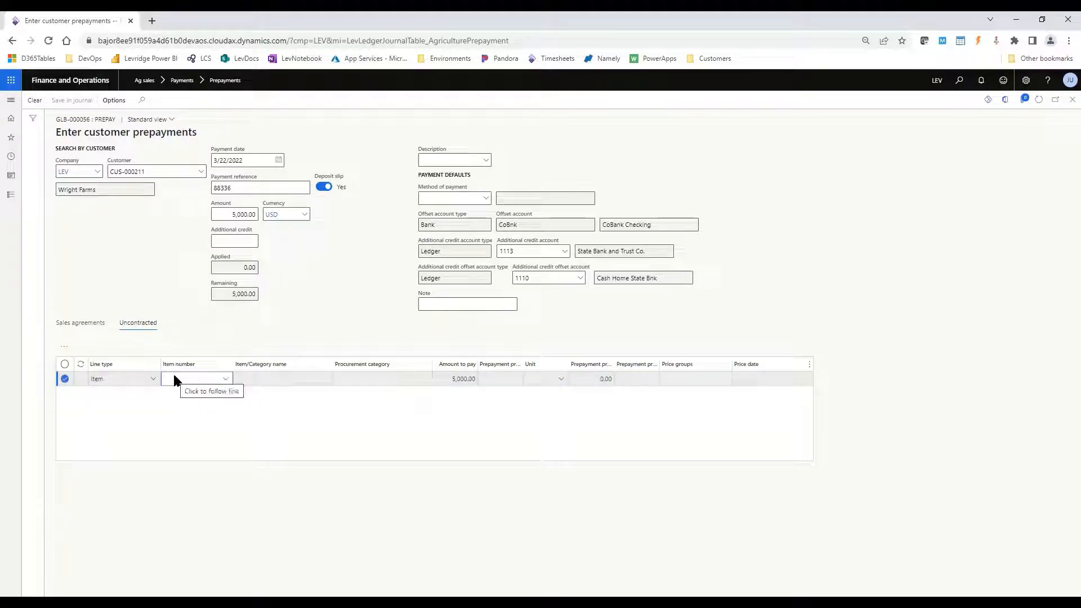
type("Urea")
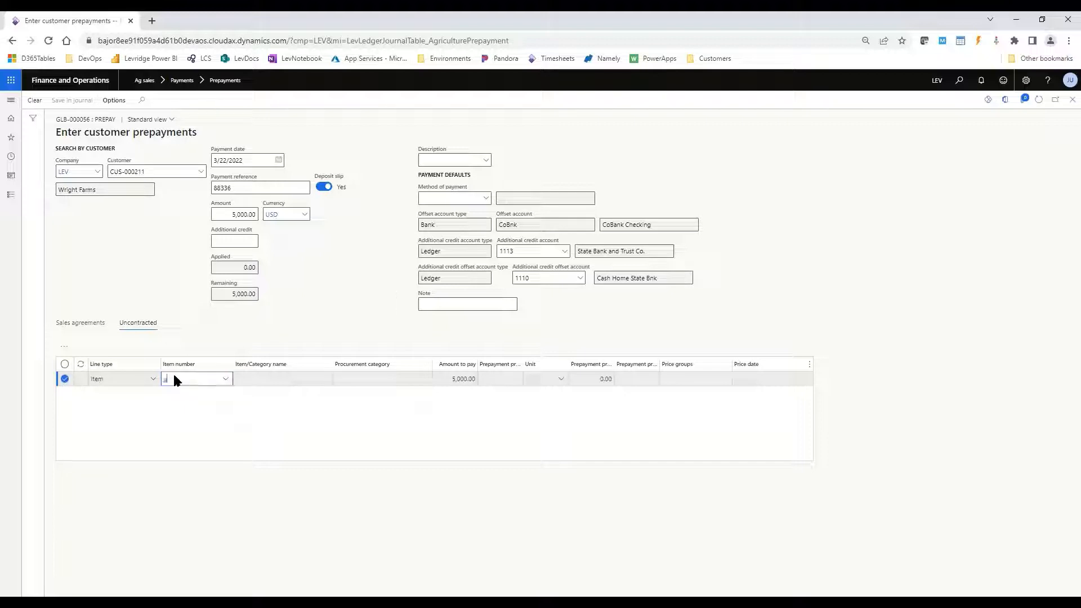
key("Tab")
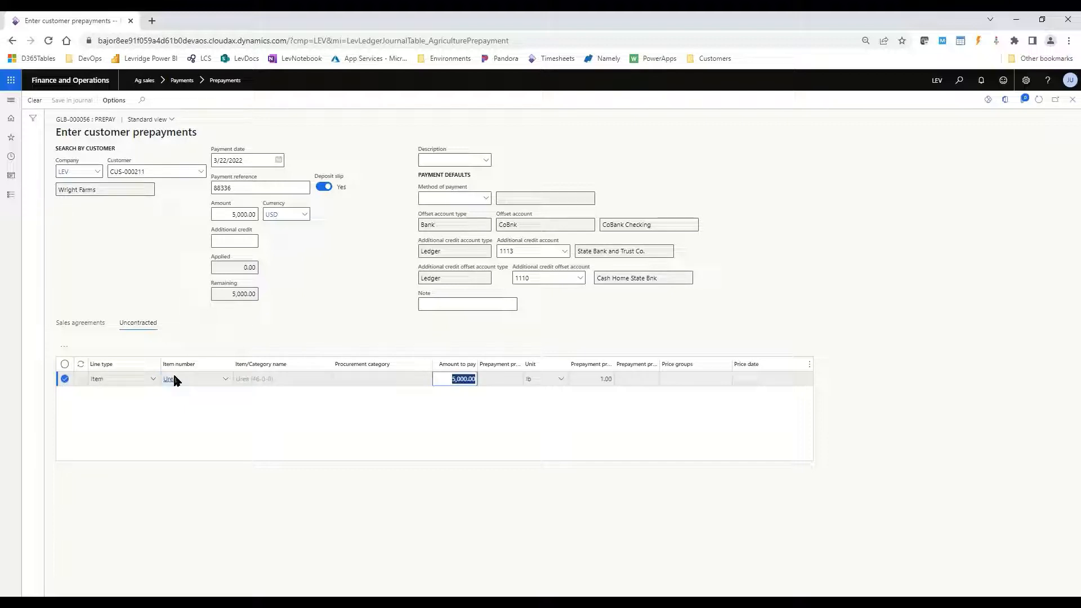
- Set the Urea line's amount to pay to 1,000 and its prepayment price to 0.0225, keeping the unit lb
type("1,0")
type("000")
key("Tab")
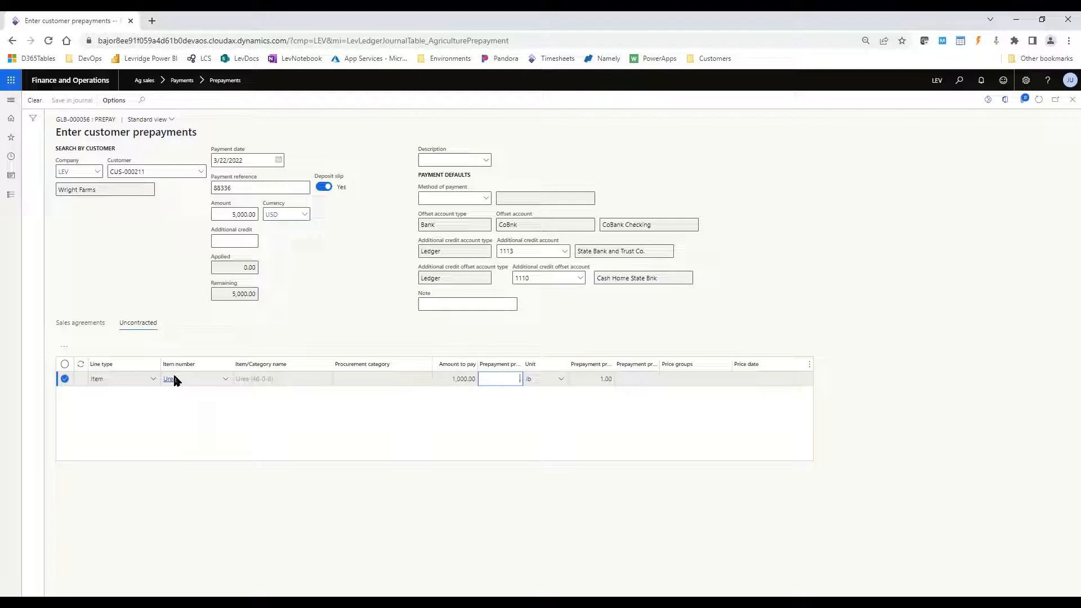
type("225")
key("Tab")
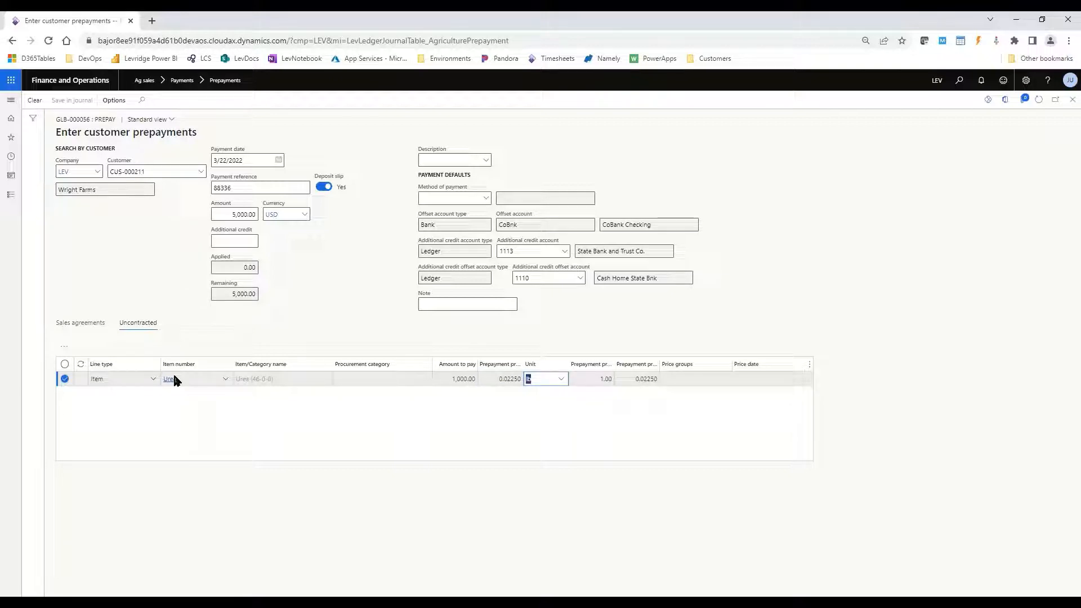
key("Tab")
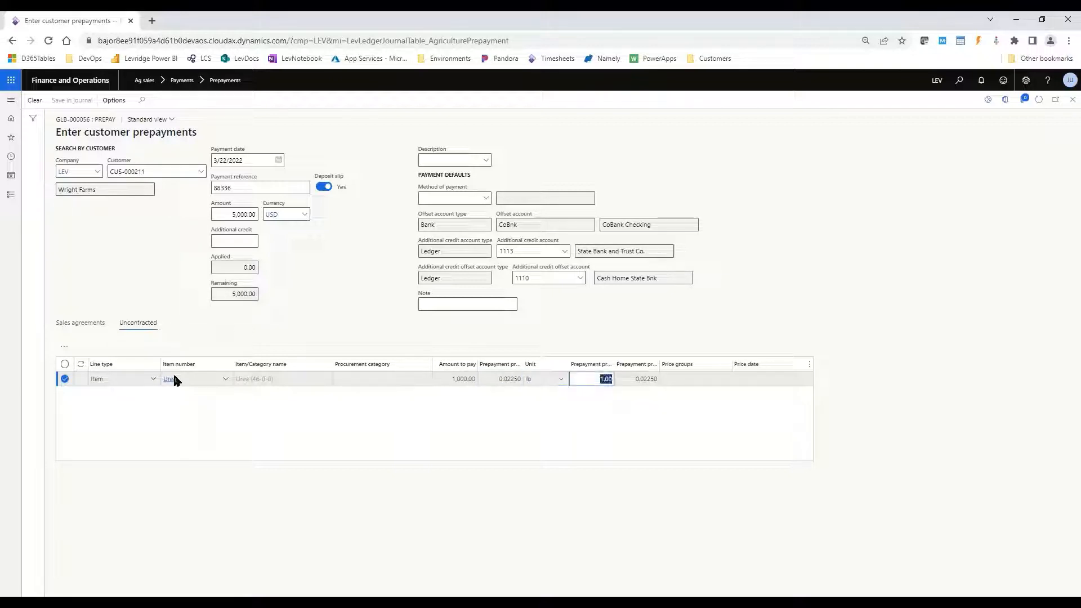
- Add a second uncontracted line of type Sales category for Fertilizer, accepting the 4,000 amount to pay
left_click(64, 345)
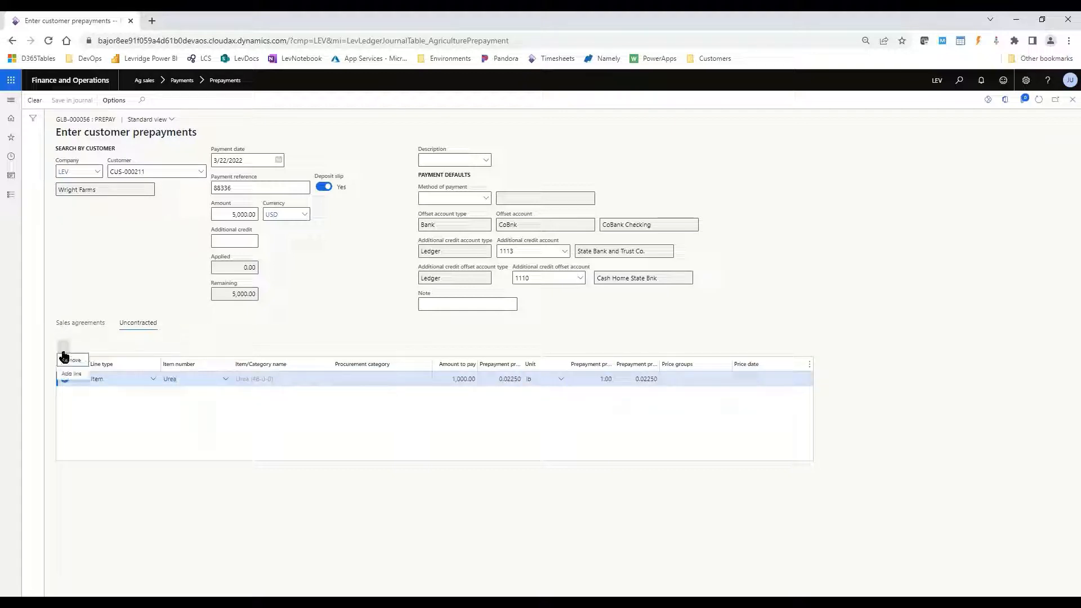
left_click(73, 374)
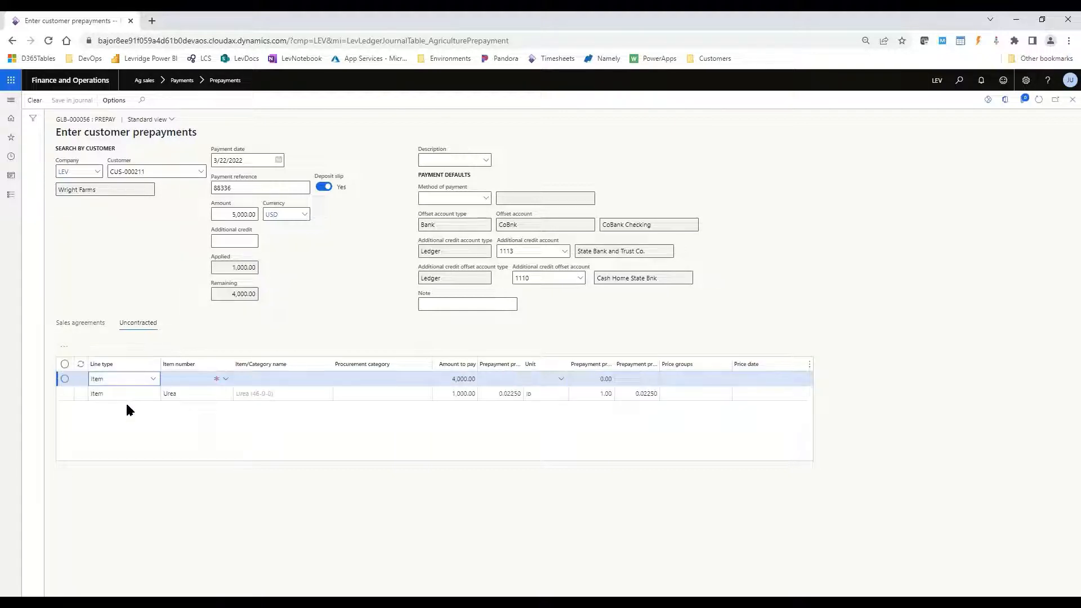
key("Down")
key("Tab")
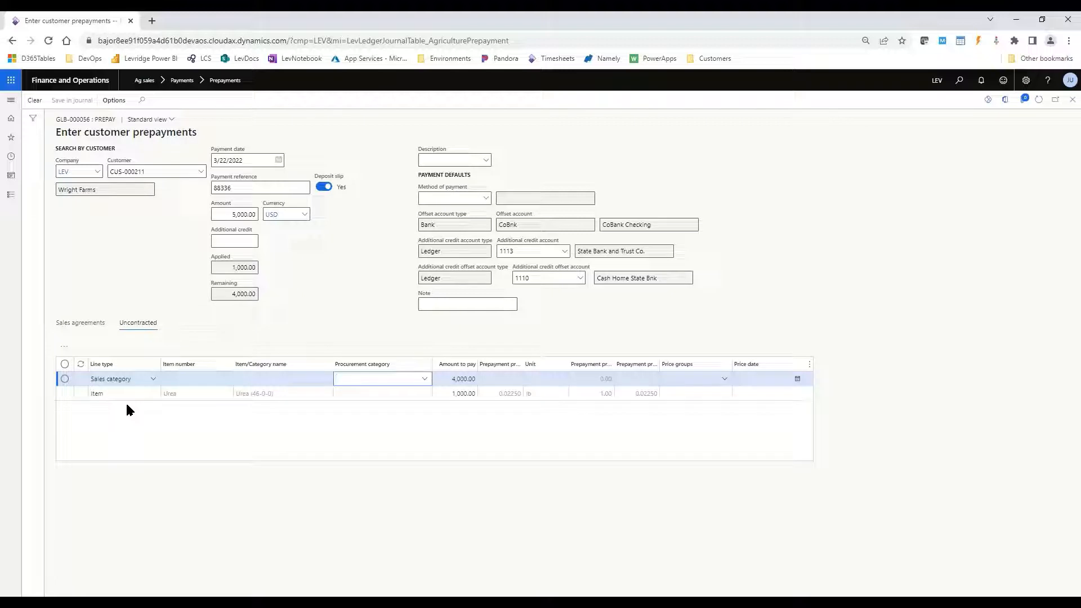
type("fert")
key("Return")
key("Tab")
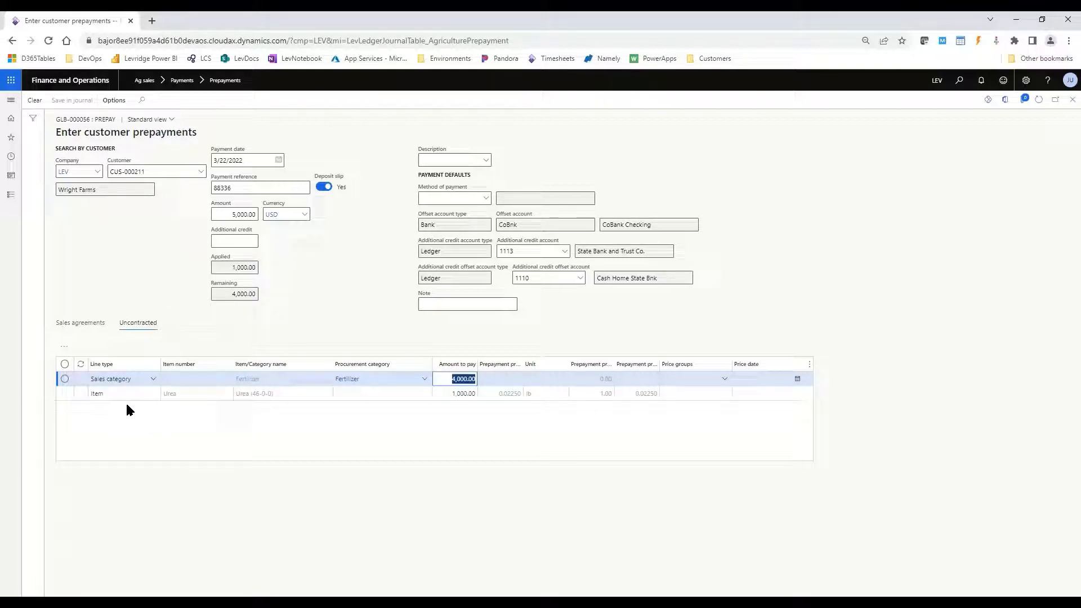
key("Tab")
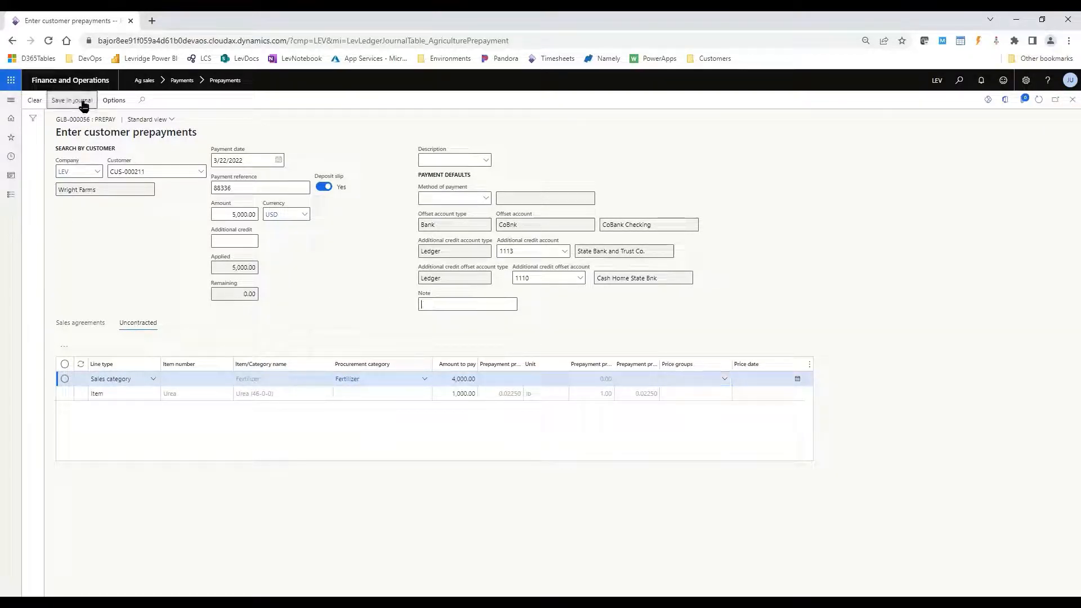
- Save the customer prepayment in the journal and post the PrePay journal
left_click(73, 100)
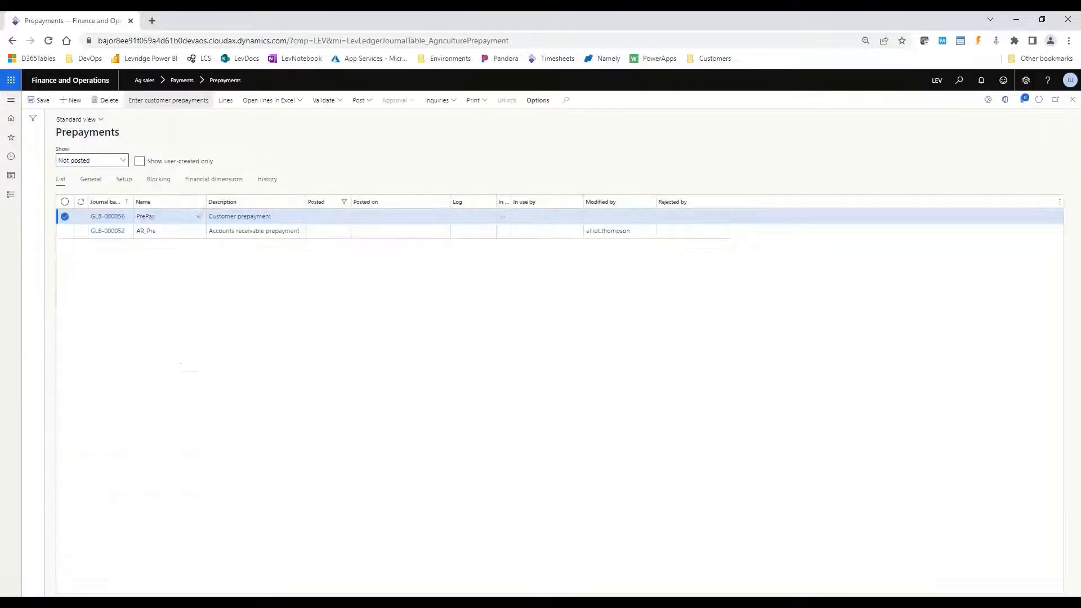
left_click(364, 103)
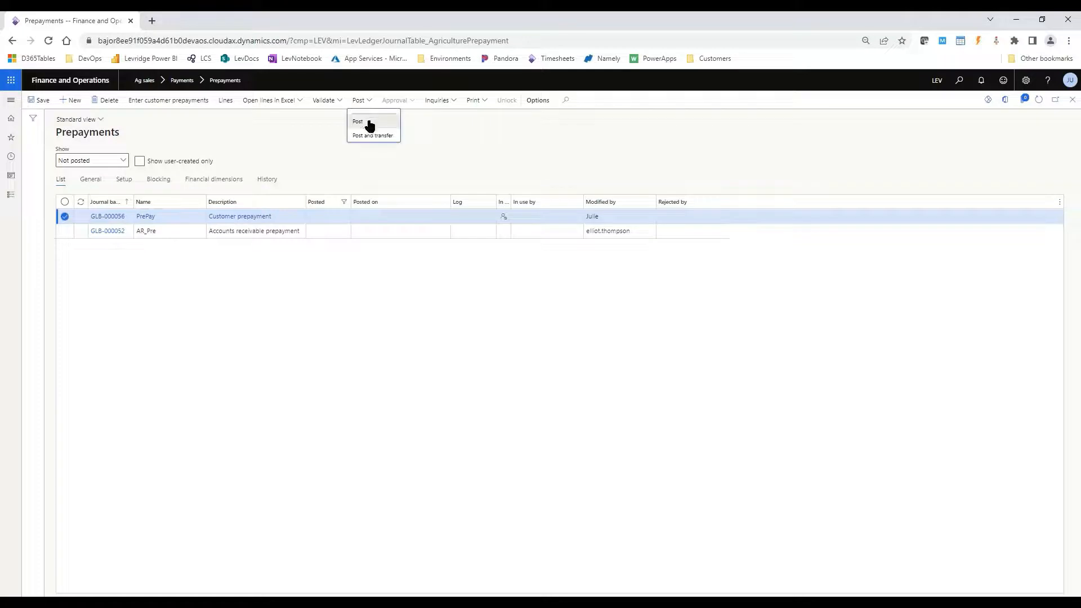
left_click(369, 124)
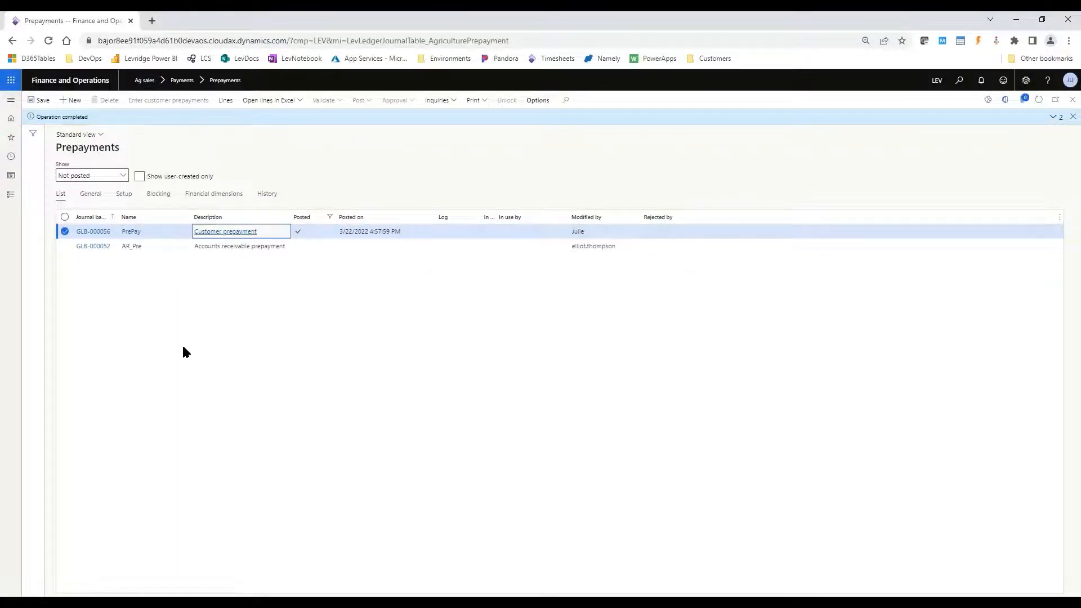
- Open the Ag sales Prepayment lines inquiry and display the prepayment lines for Wright Farms
left_click(11, 100)
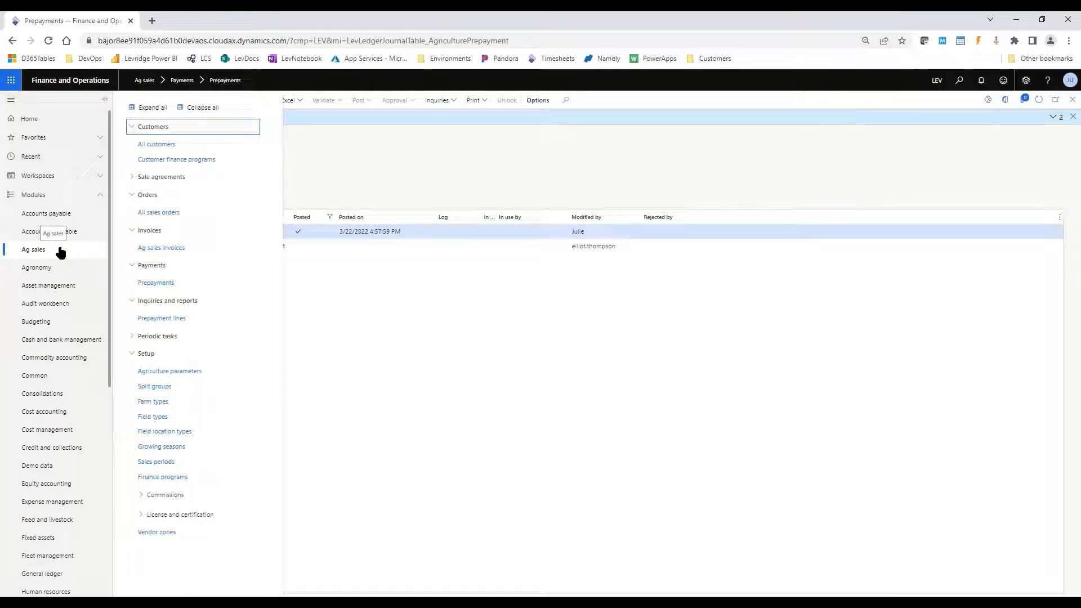
left_click(178, 320)
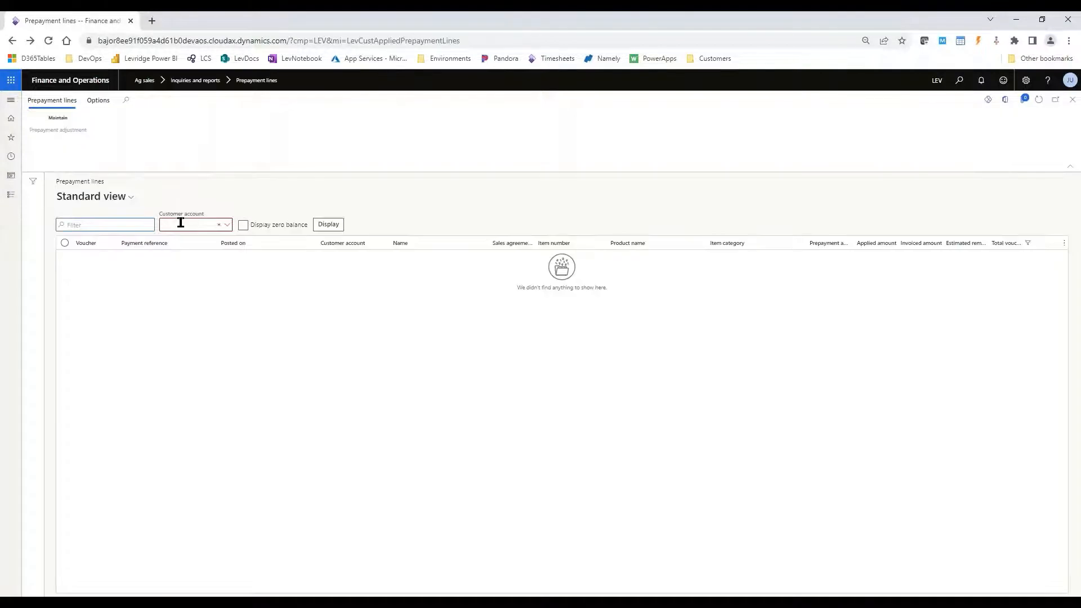
left_click(181, 224)
type("writ")
key("Tab")
key("Tab")
left_click(202, 220)
key("BackSpace")
key("BackSpace")
key("Return")
key("Tab")
key("Tab")
key("Return")
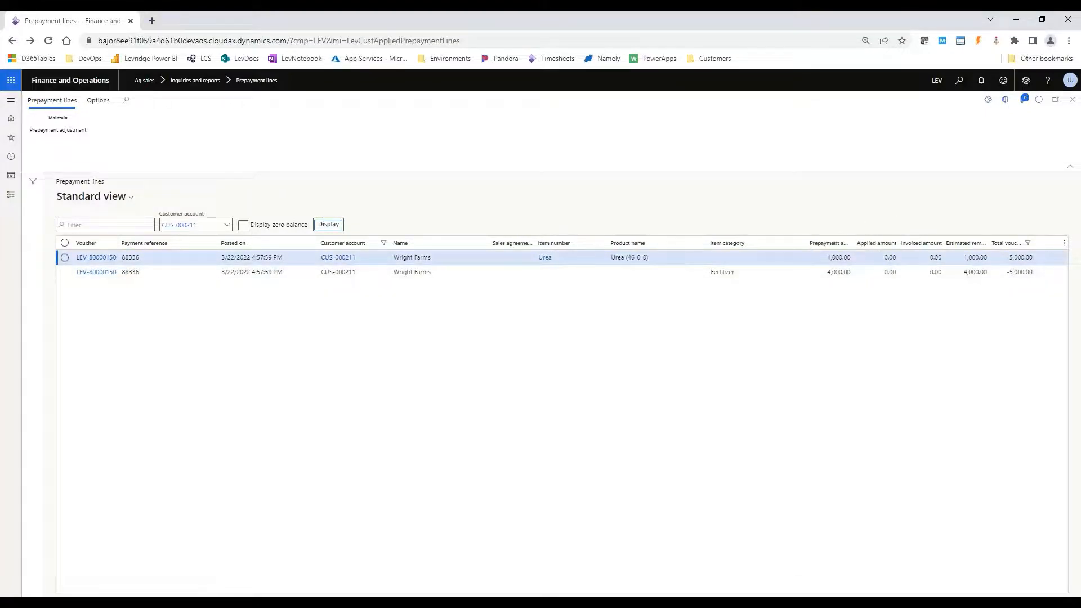
- Create a sales order from the Ag sales order list for customer Wright Farms, entering "art" as the warehouse
left_click(11, 101)
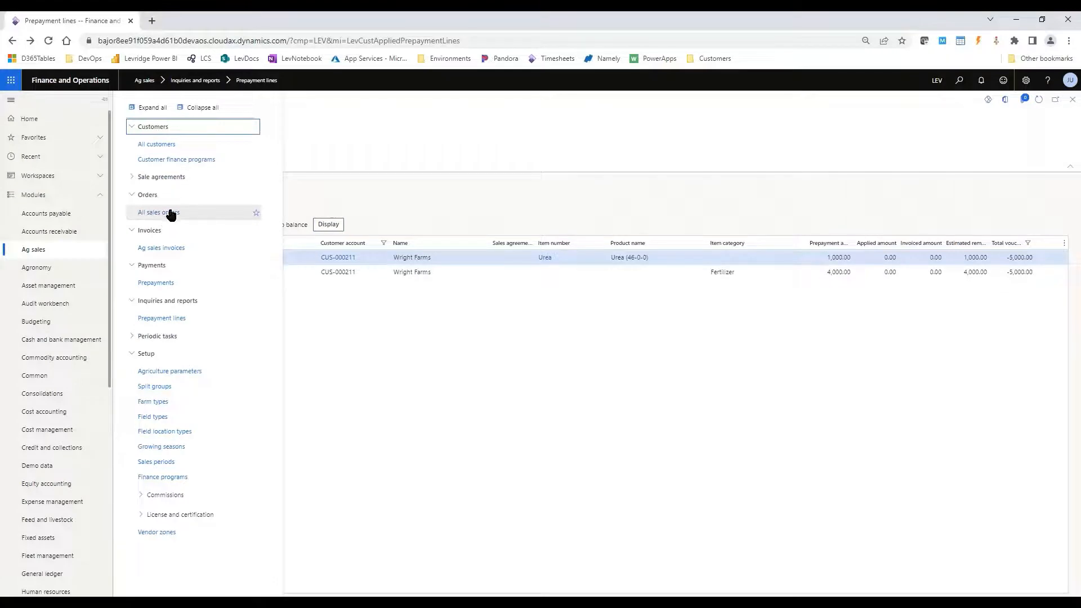
left_click(169, 213)
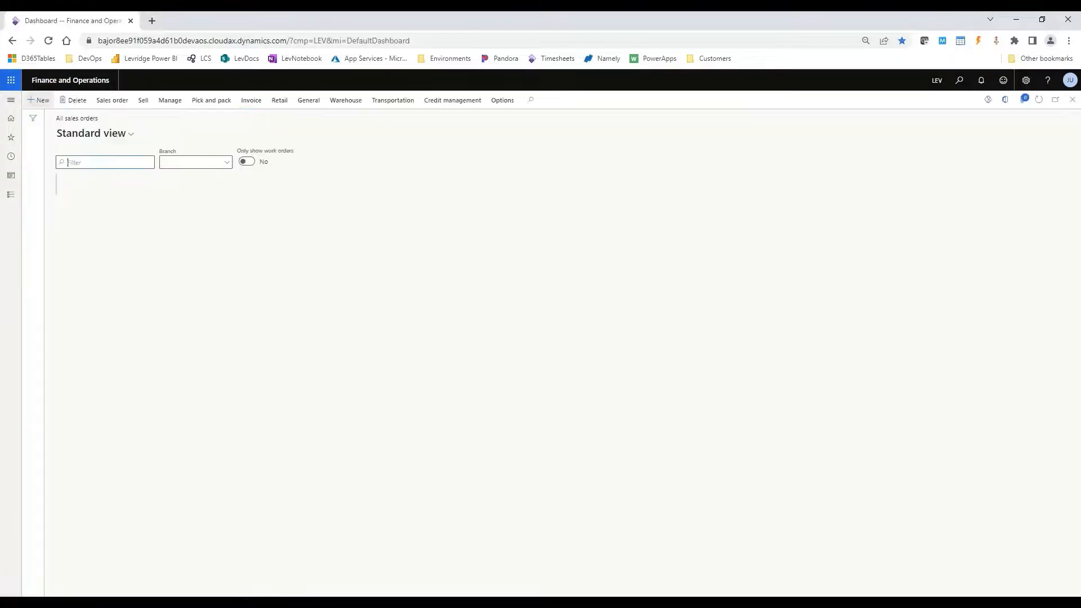
left_click(45, 101)
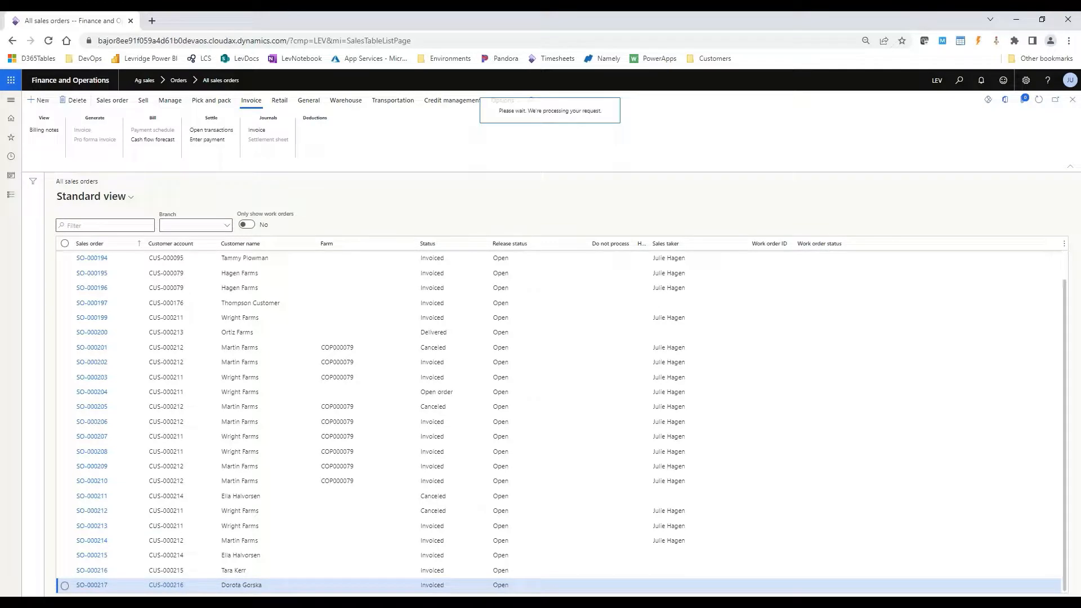
type("wri")
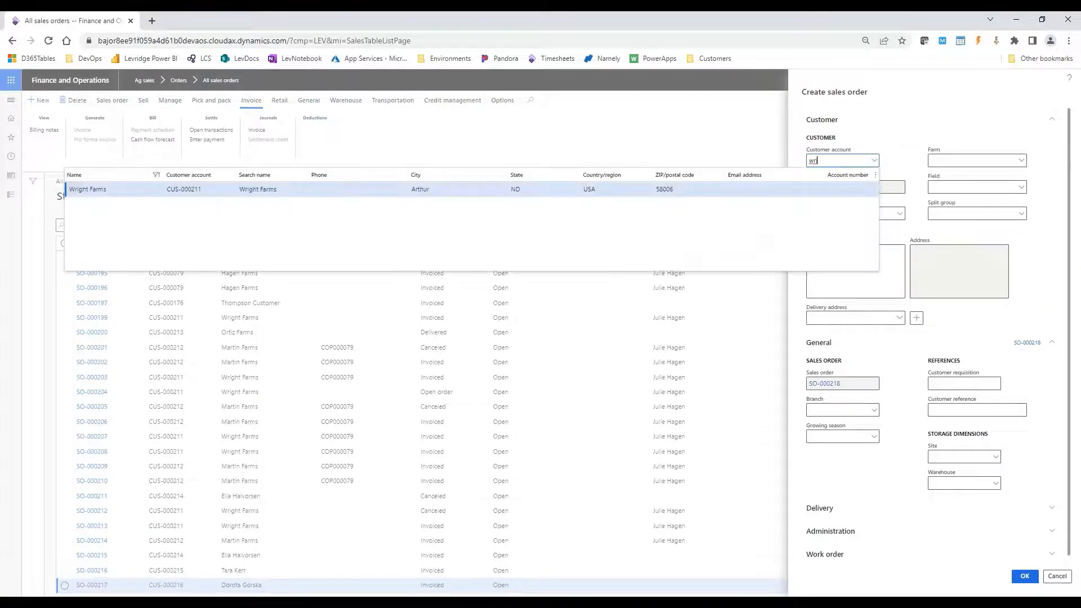
key("Tab")
left_click(945, 480)
type("a")
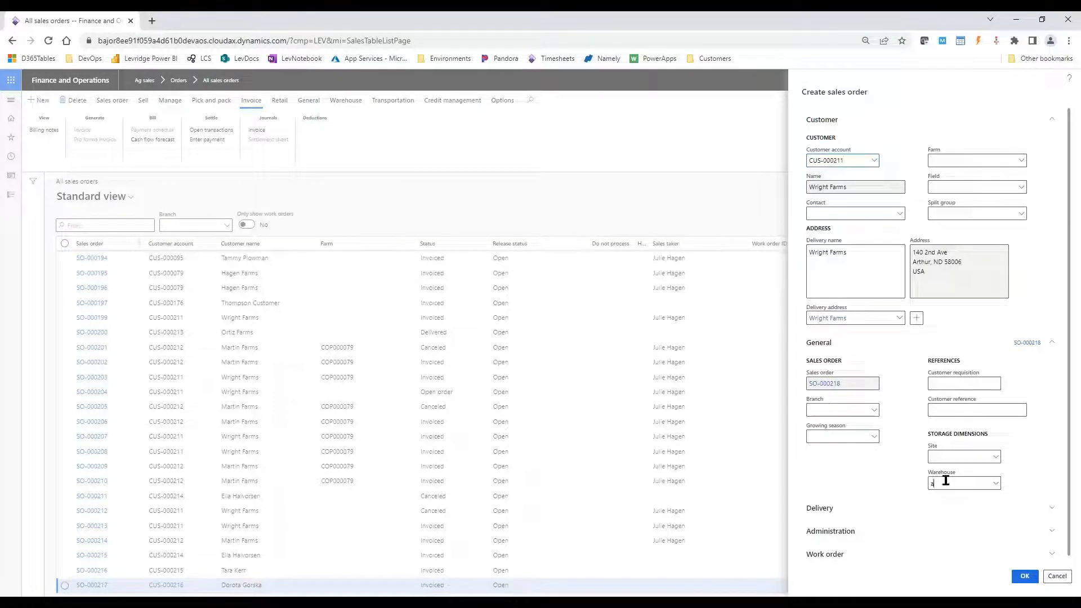
type("rt")
left_click(1025, 576)
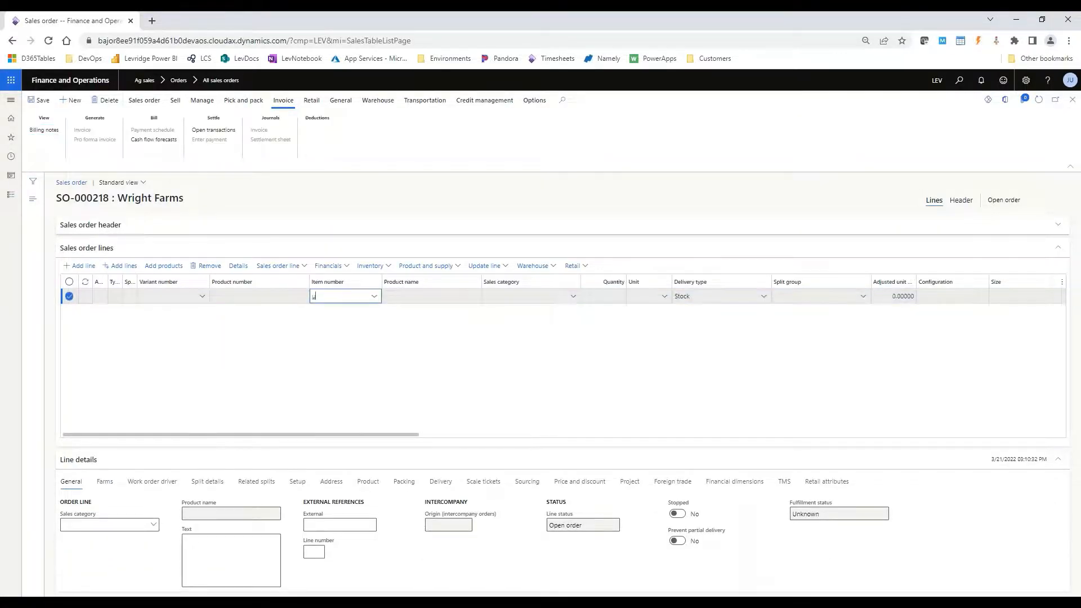
- Fill the first sales order line with the item Urea and a quantity of 1000
type("rea")
key("Tab")
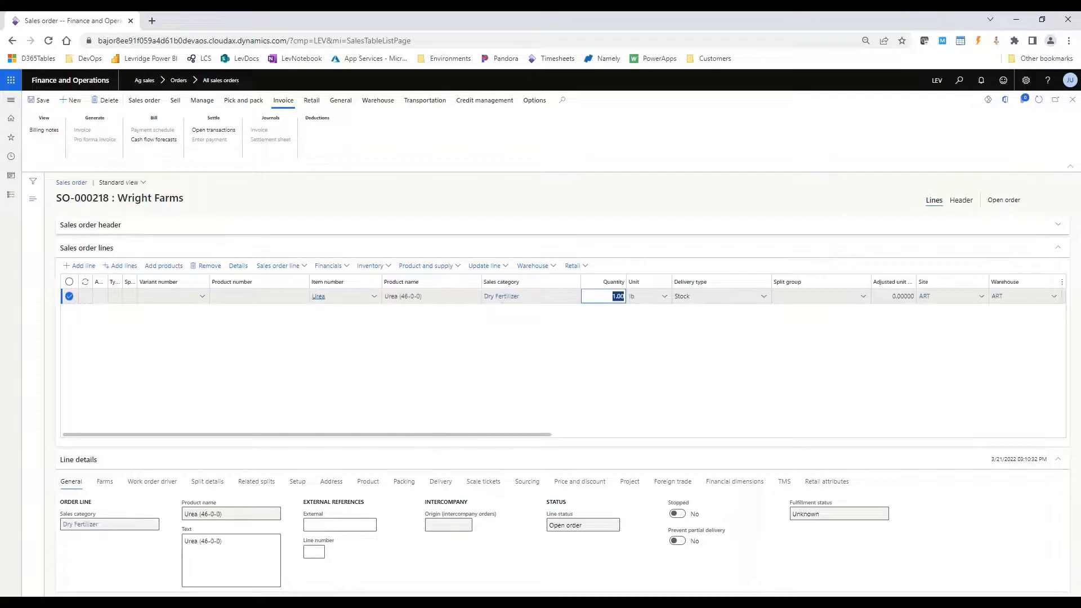
type("1000")
key("Tab")
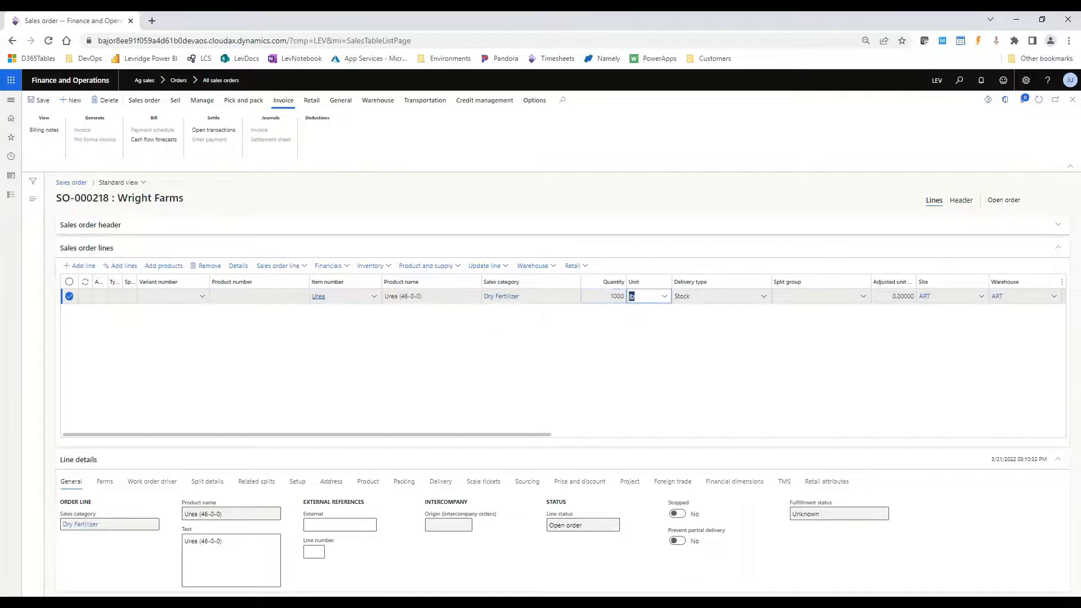
- Add a second sales order line for the item Pot Ash with a quantity of 1500
left_click(89, 267)
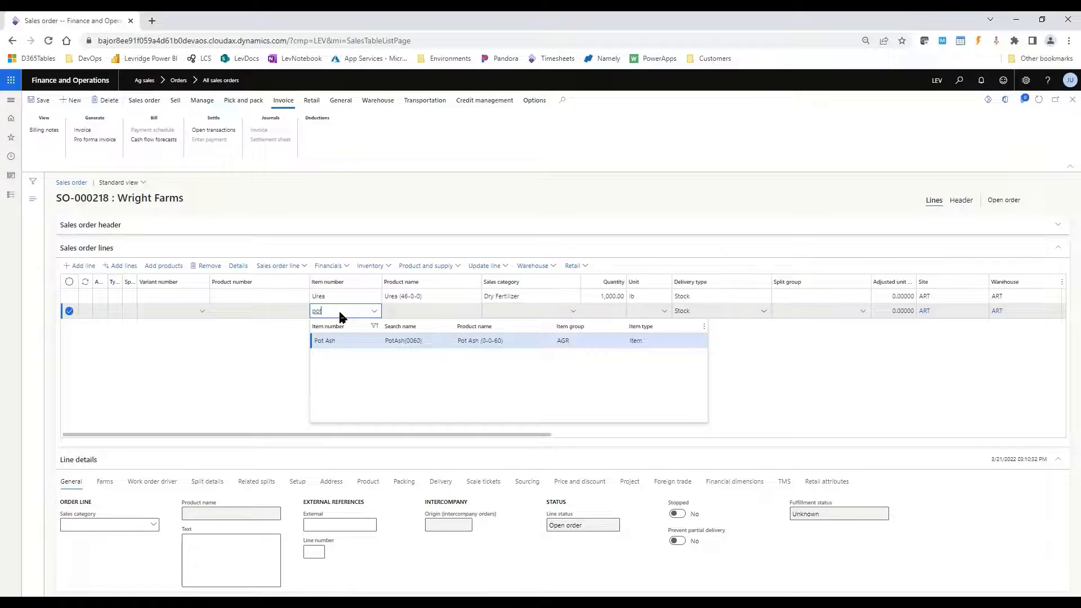
key("Tab")
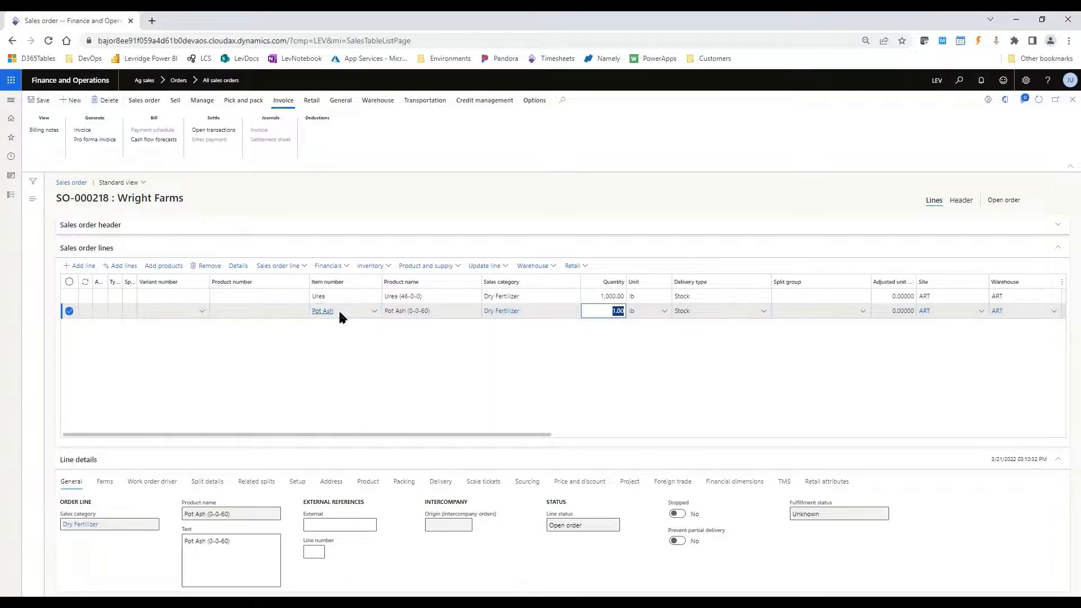
type("1500")
key("Tab")
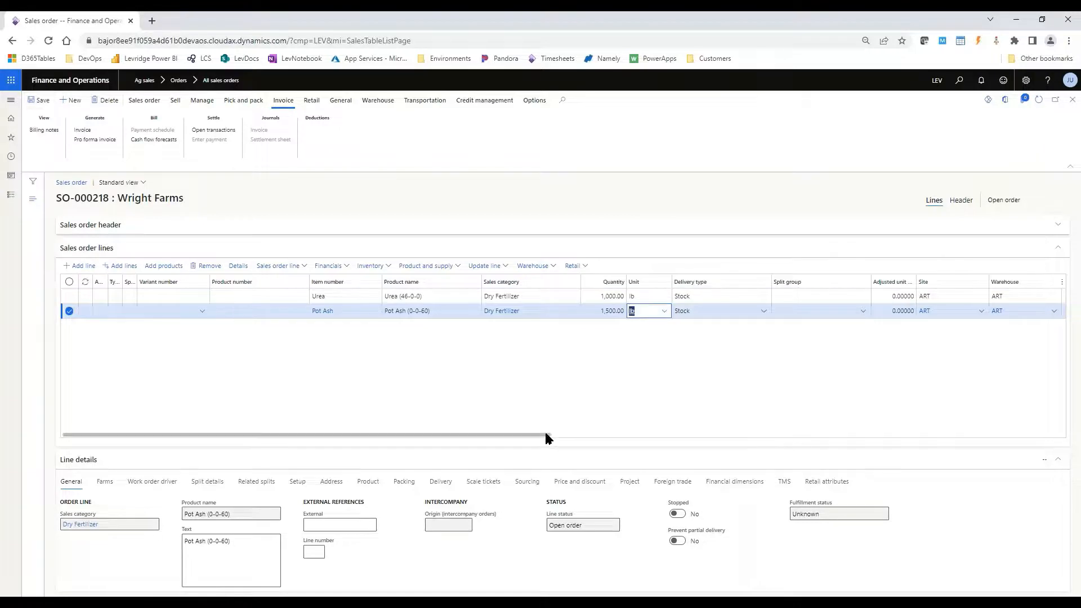
- Check the prices and prepayment amounts on both order lines, and post the invoice for the sales order
left_click_drag(545, 434, 739, 421)
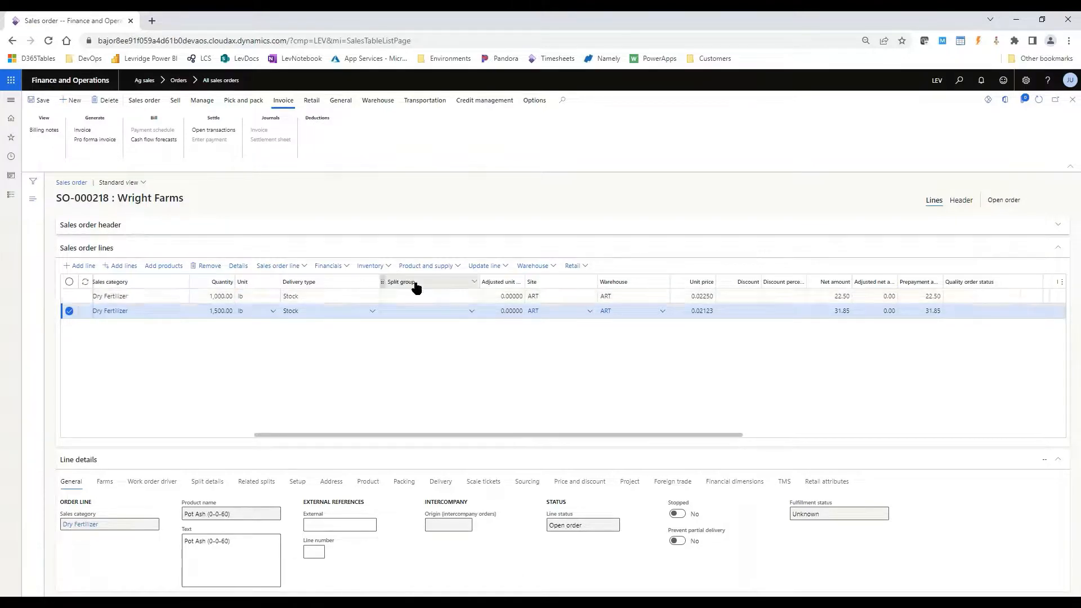
left_click(421, 295)
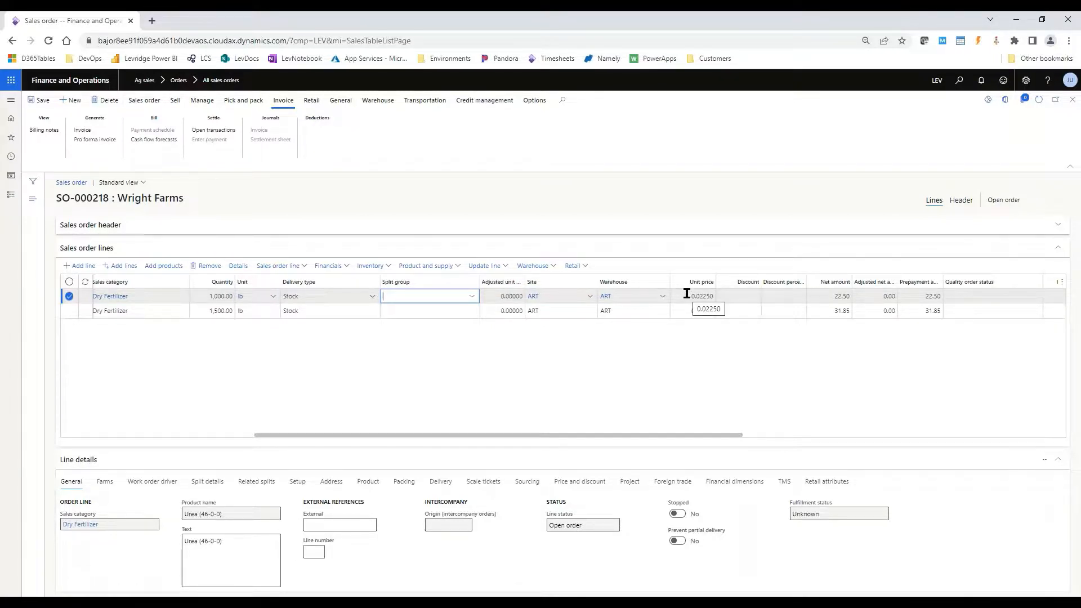
left_click(927, 310)
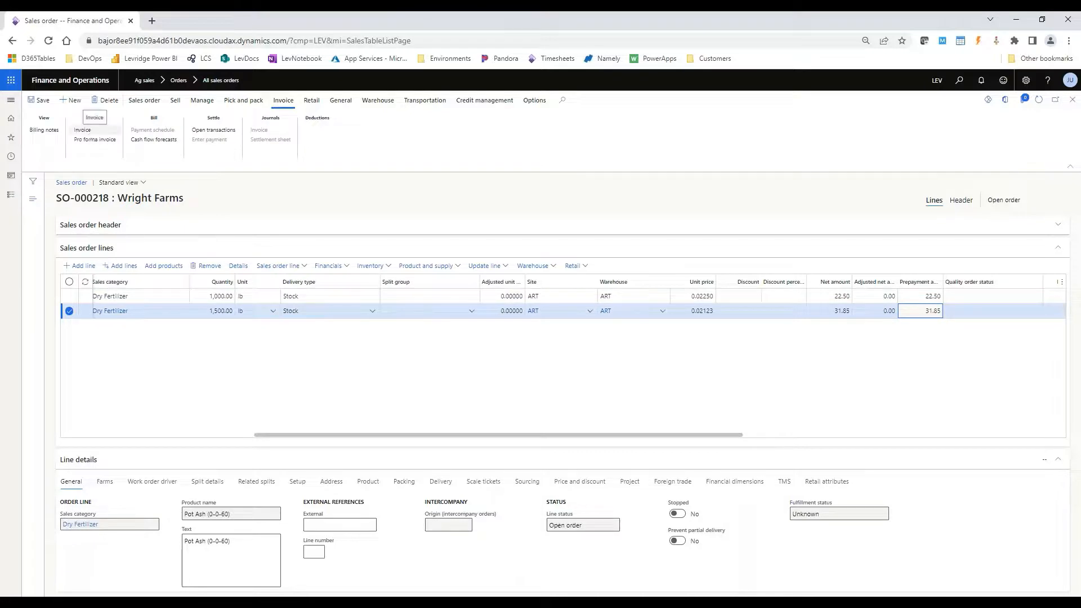
left_click(89, 130)
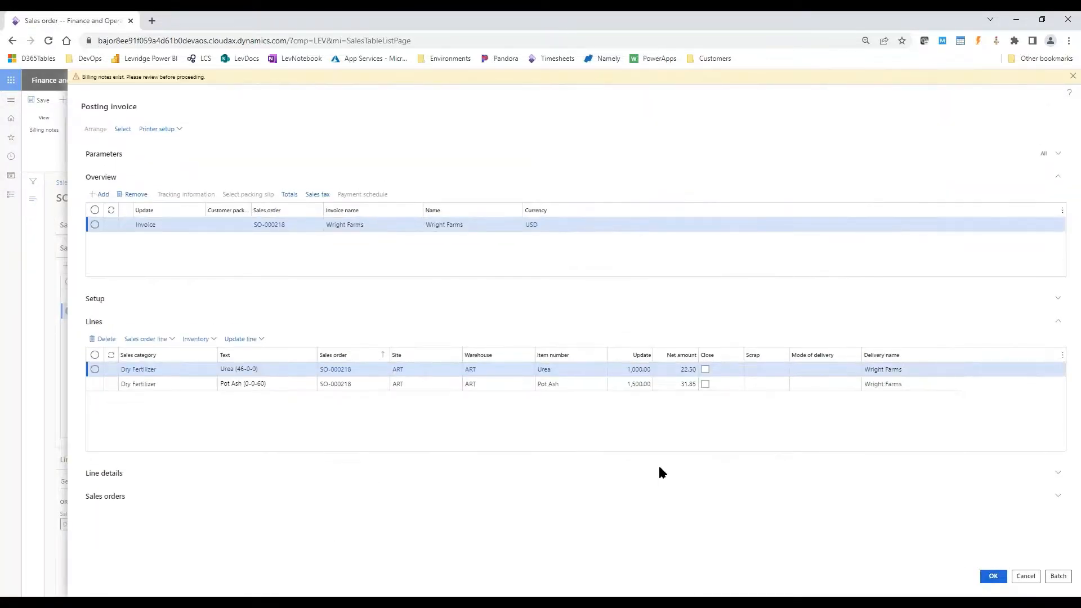
left_click(597, 314)
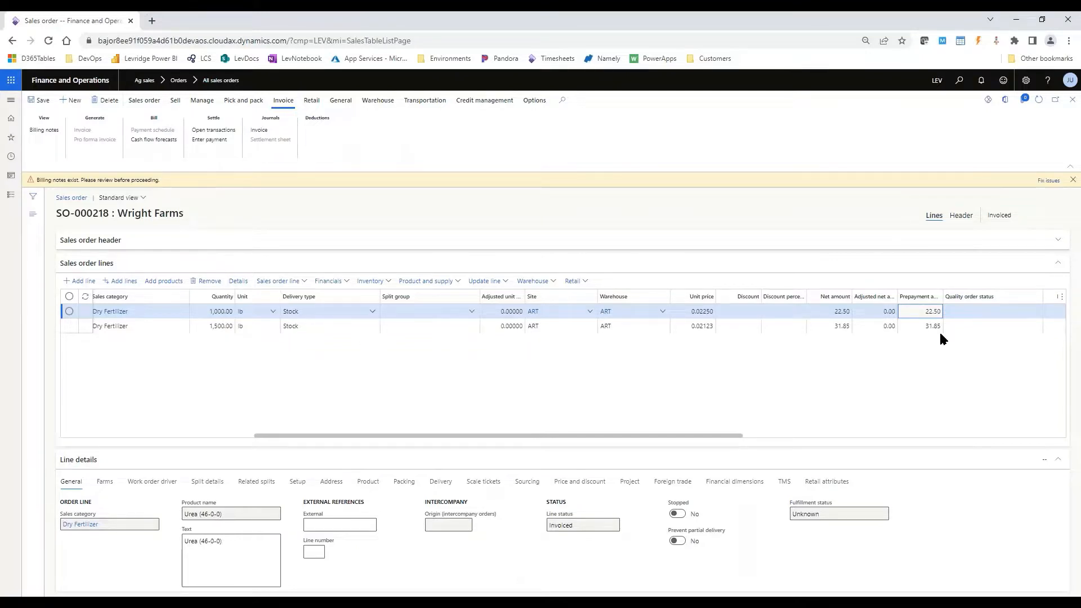
- Reopen the Ag sales Prepayment lines inquiry and display the lines for Wright Farms to examine their invoiced and remaining amounts
left_click(10, 103)
left_click(162, 316)
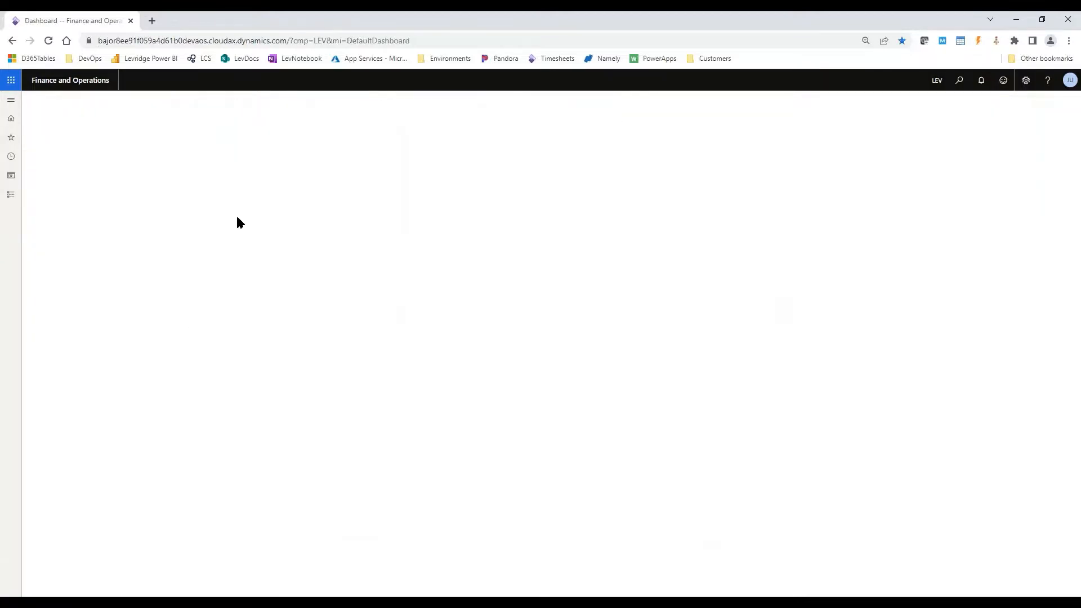
left_click(196, 224)
type("wr")
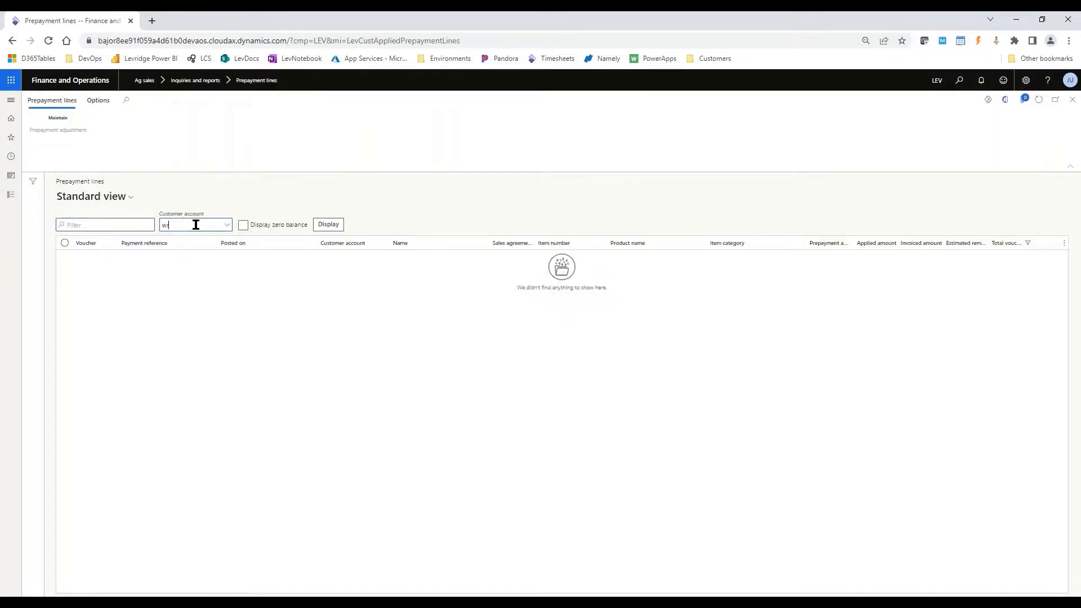
key("Tab")
key("Tab")
key("Tab")
key("Return")
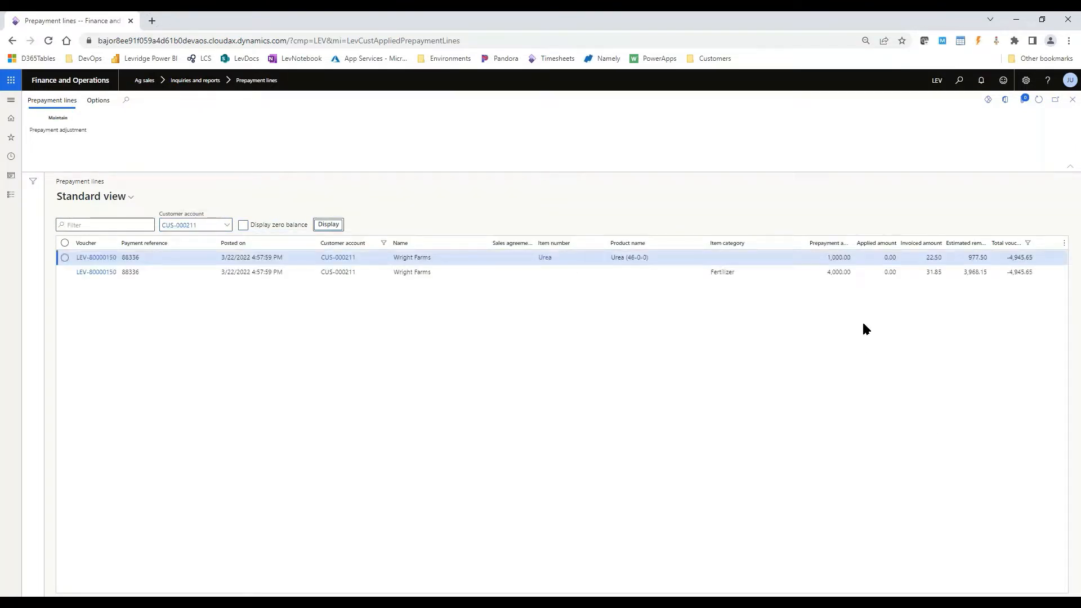